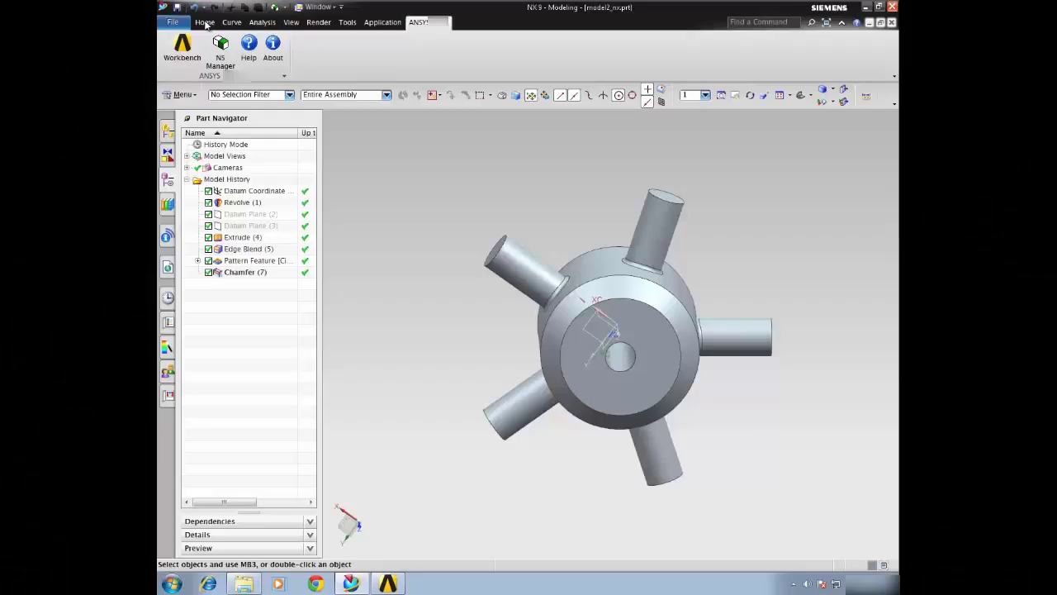
Step: In the ANSYS NS Manager, create named selection NS_INNER_BORE on the central hole's inner face
click(204, 22)
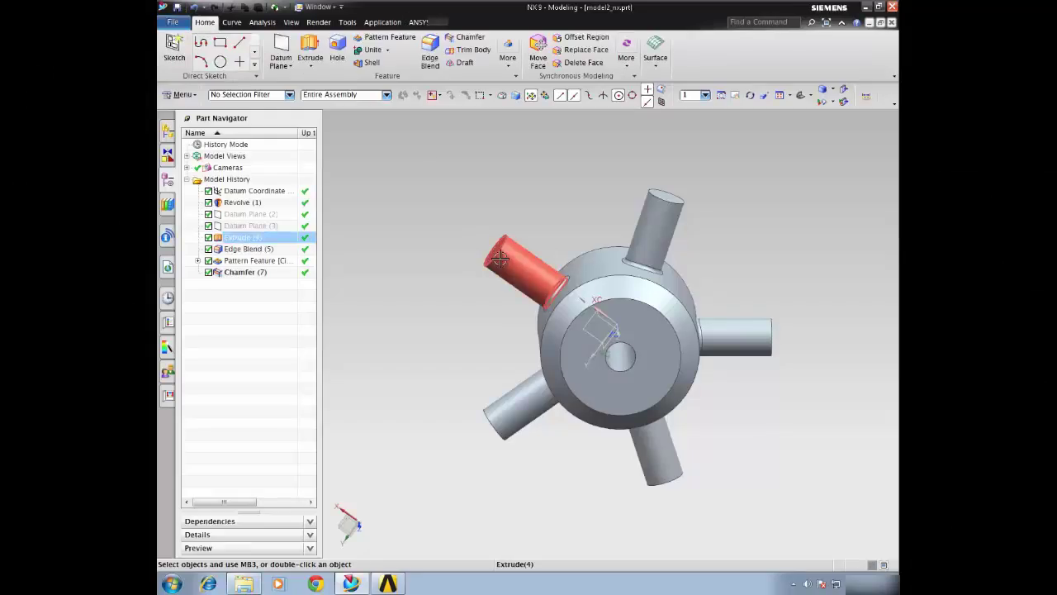
middle_drag(507, 248, 469, 225)
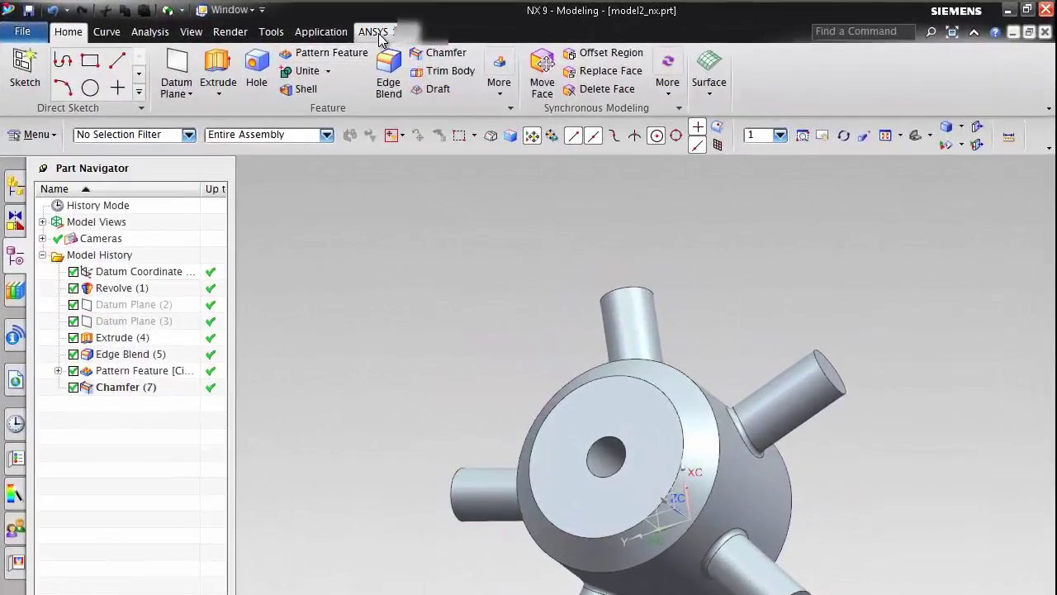
click(419, 25)
click(91, 70)
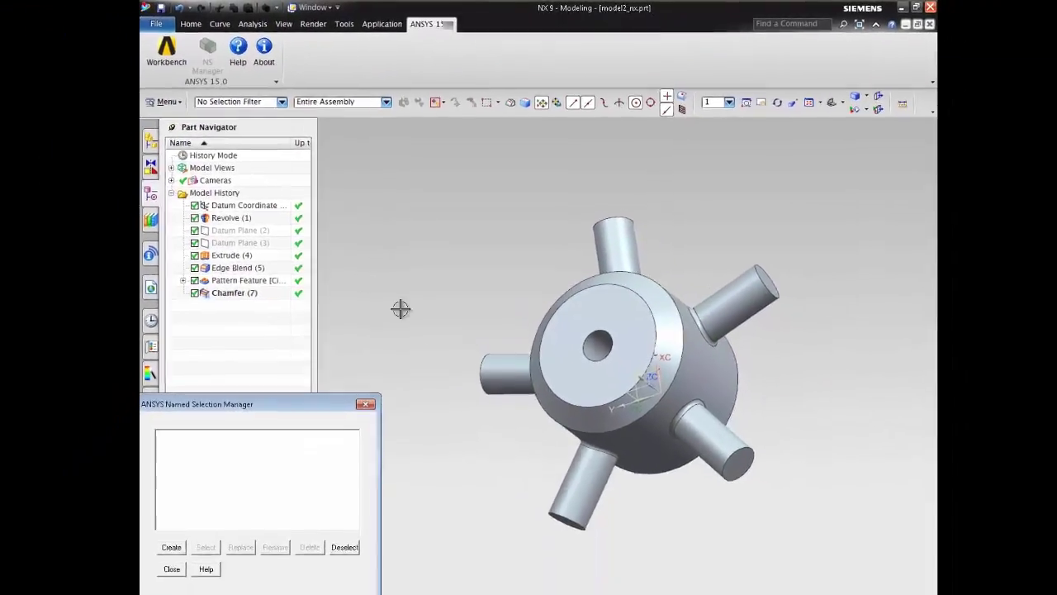
scroll(580, 343, up, 5)
click(177, 551)
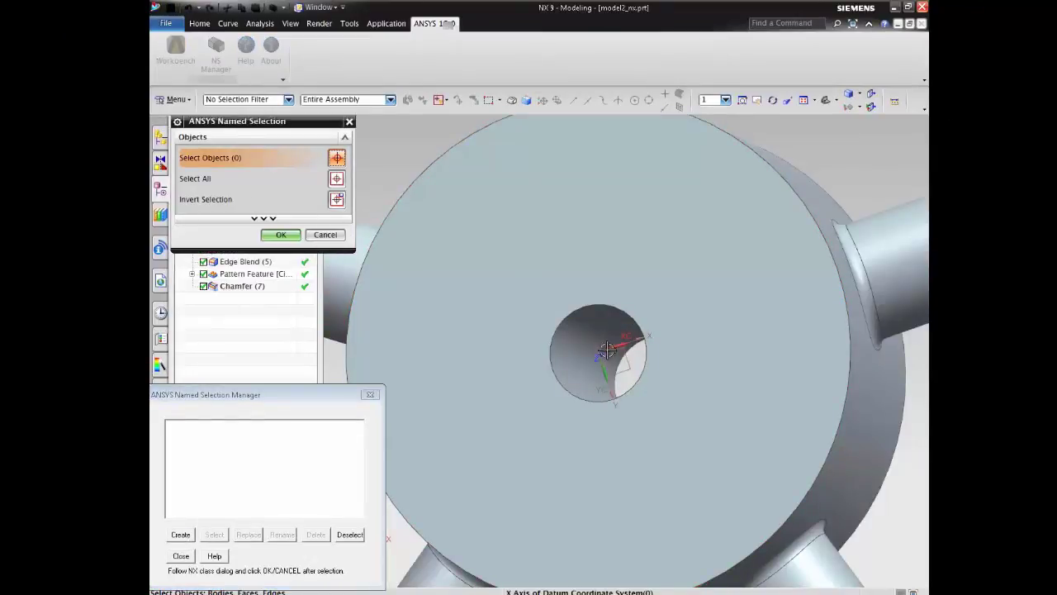
click(588, 334)
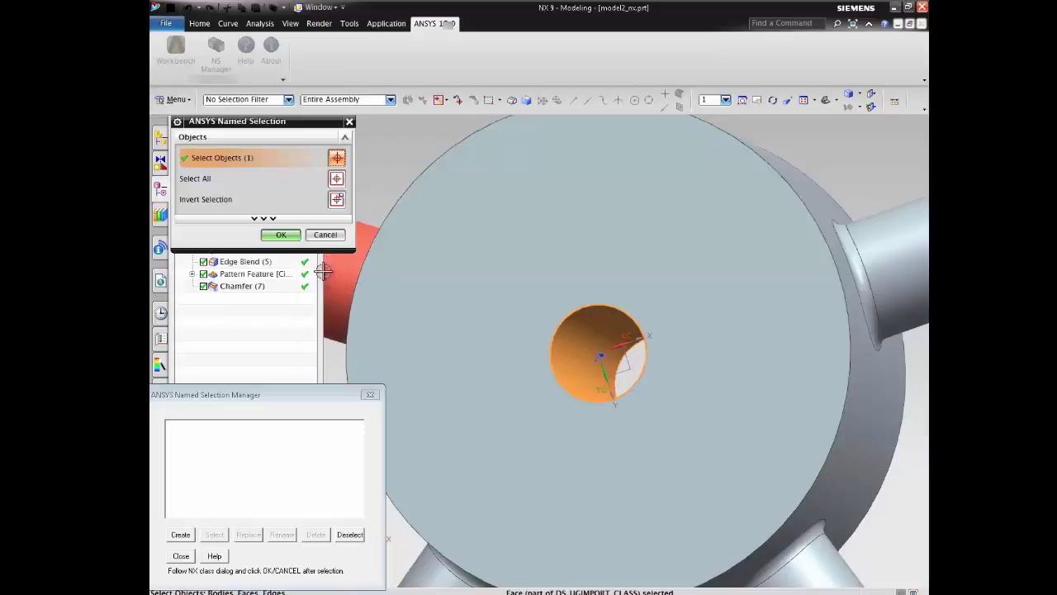
click(281, 235)
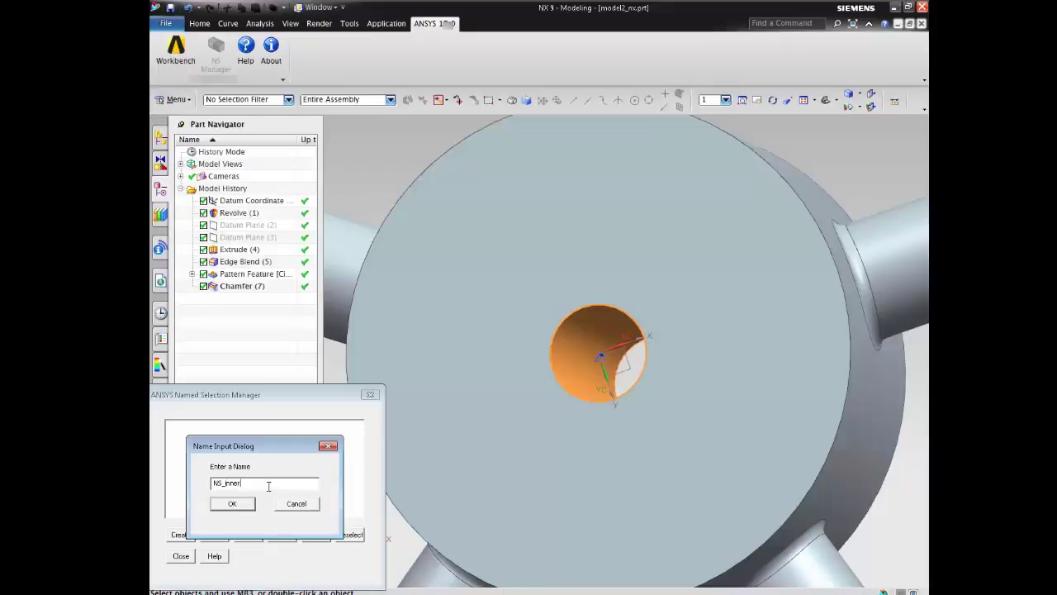
click(231, 503)
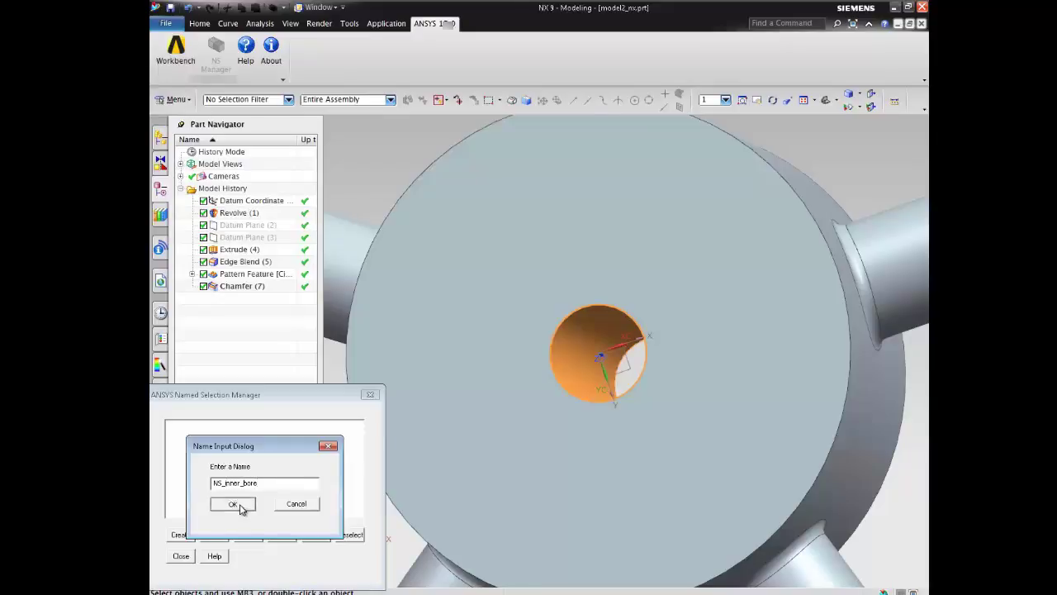
click(181, 555)
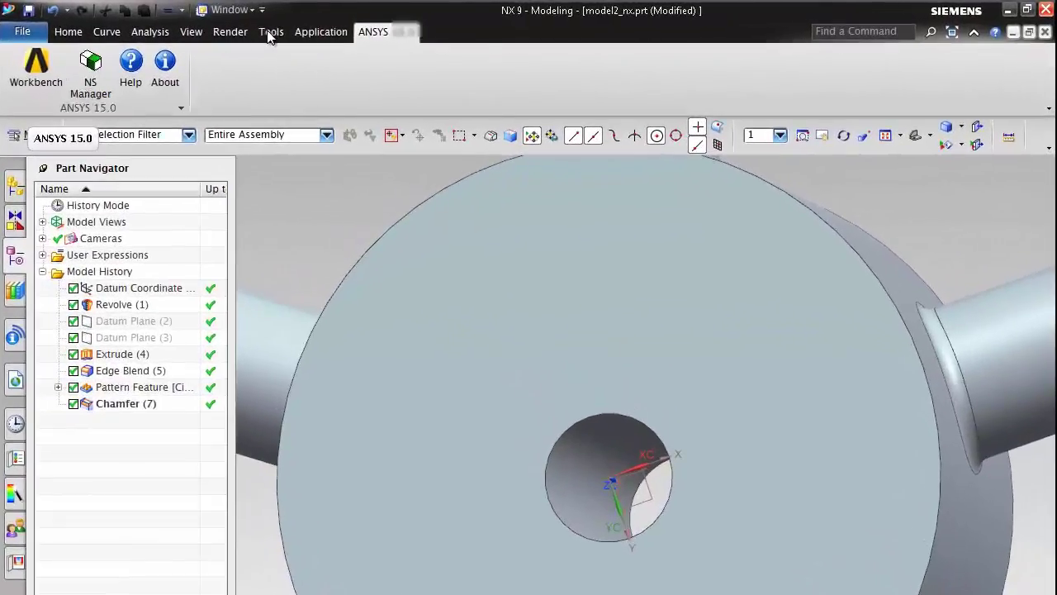
Step: In the Expressions editor, start a new unitless Constant expression for DS_arms
click(336, 25)
click(25, 73)
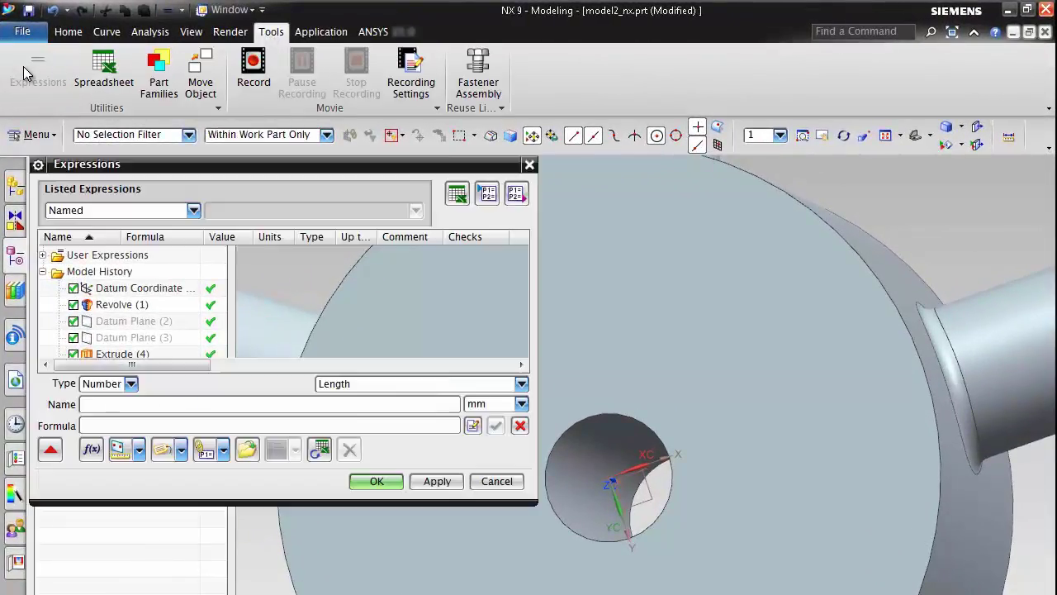
click(465, 385)
scroll(412, 411, up, 1)
click(347, 400)
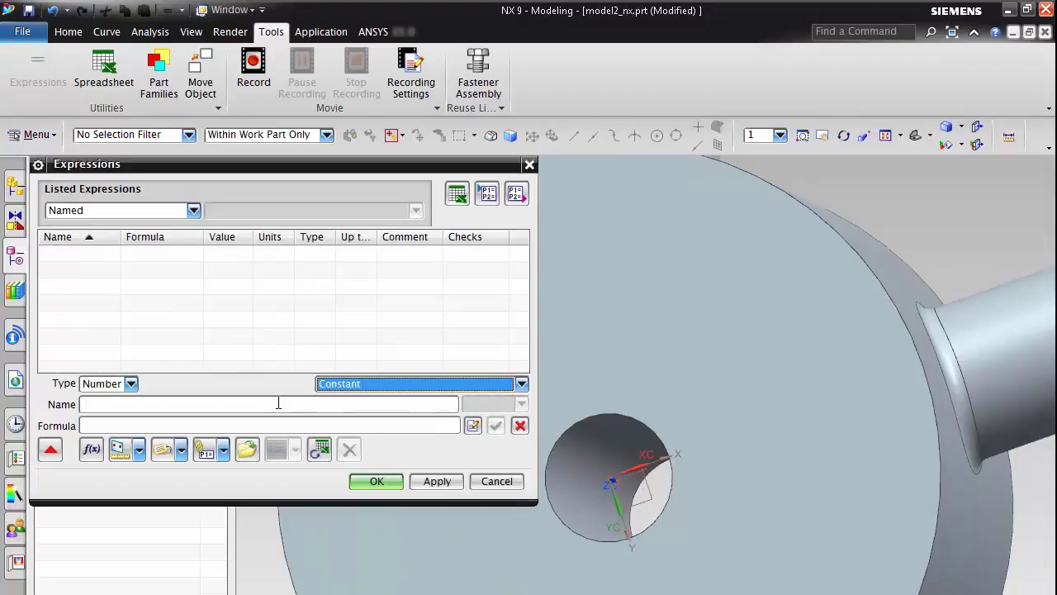
click(278, 403)
text(DS_arms)
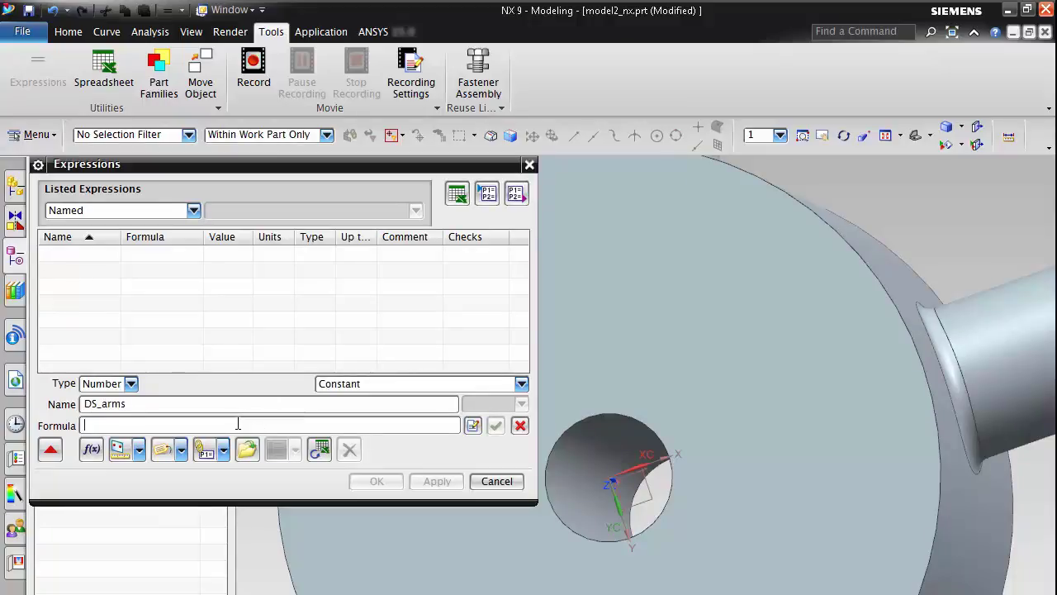
text(6)
Step: Create DS_arms with value 6 and use it as the arm pattern feature's count
click(377, 480)
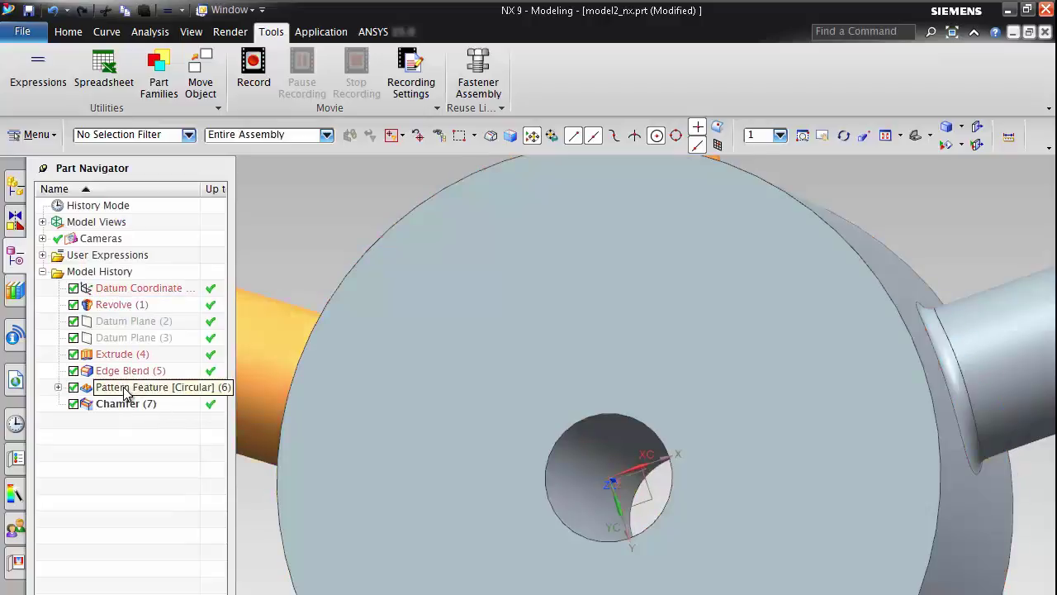
right_click(128, 388)
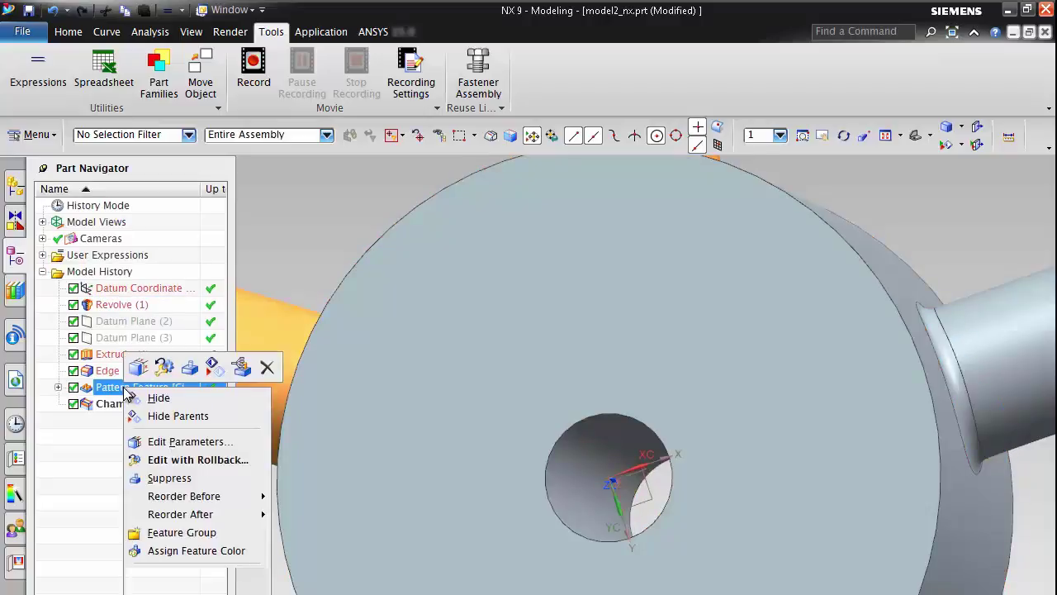
click(185, 440)
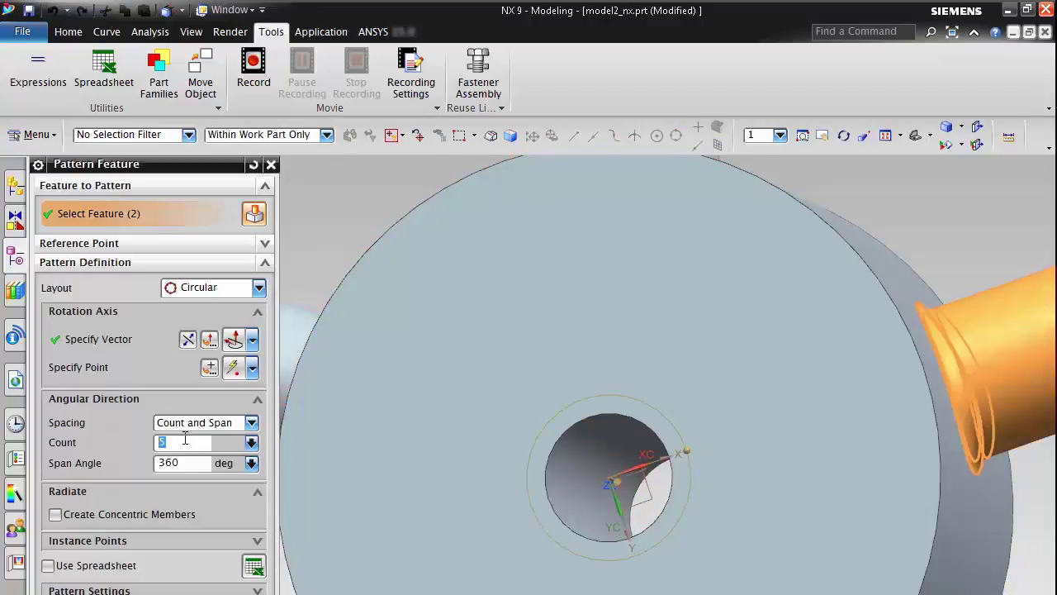
text(DS)
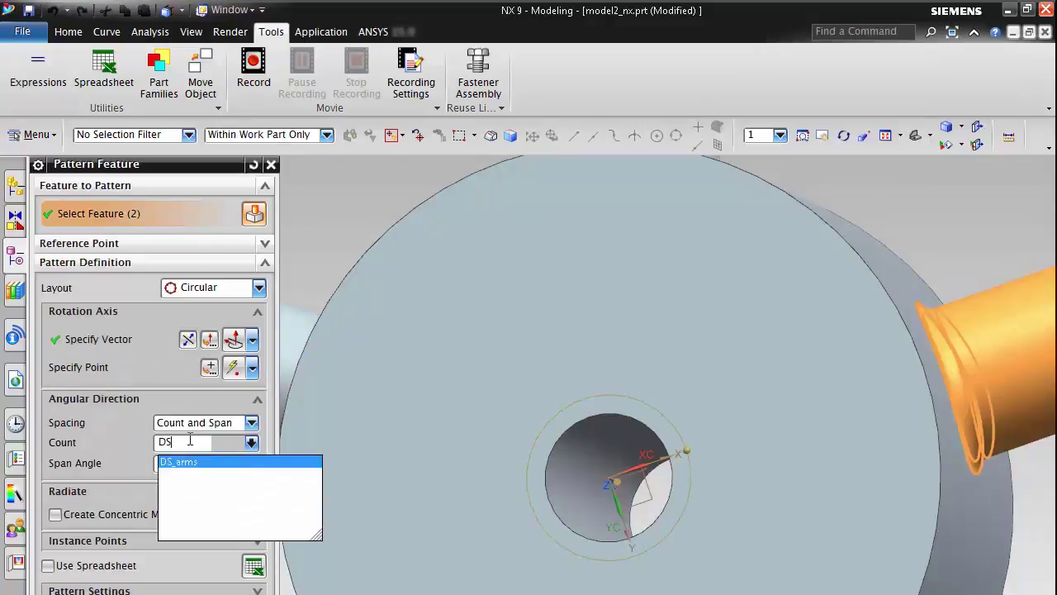
click(184, 461)
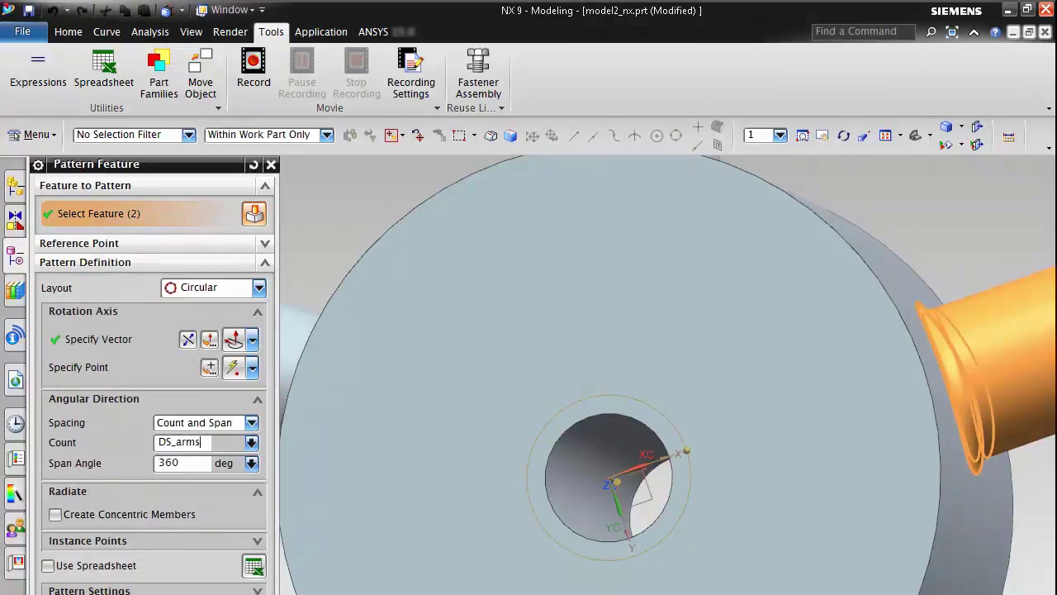
key(Return)
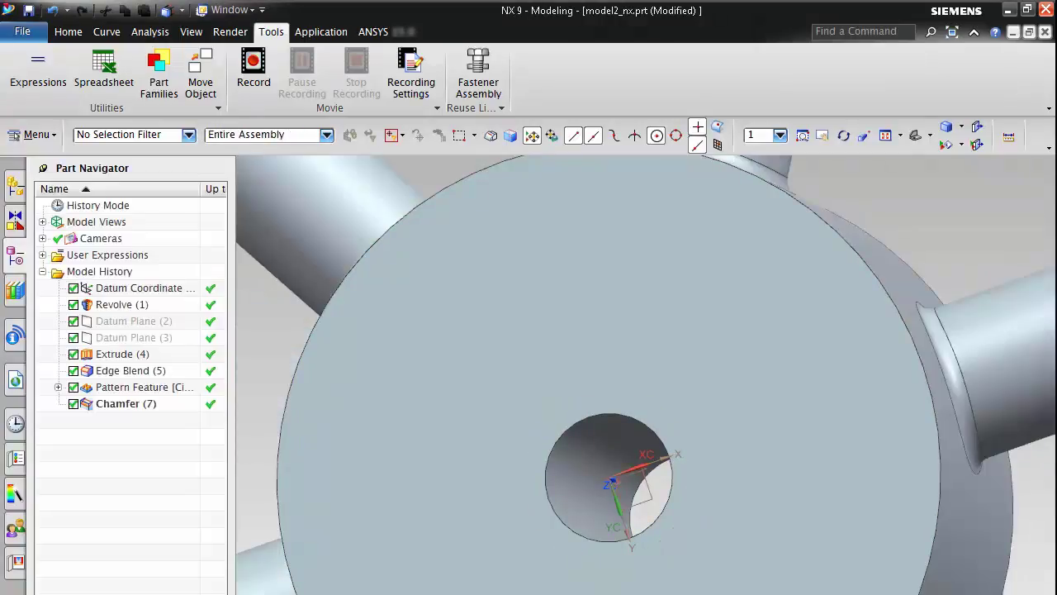
Step: Fit and orbit the view to confirm the hub now shows six arms
key(ctrl+f)
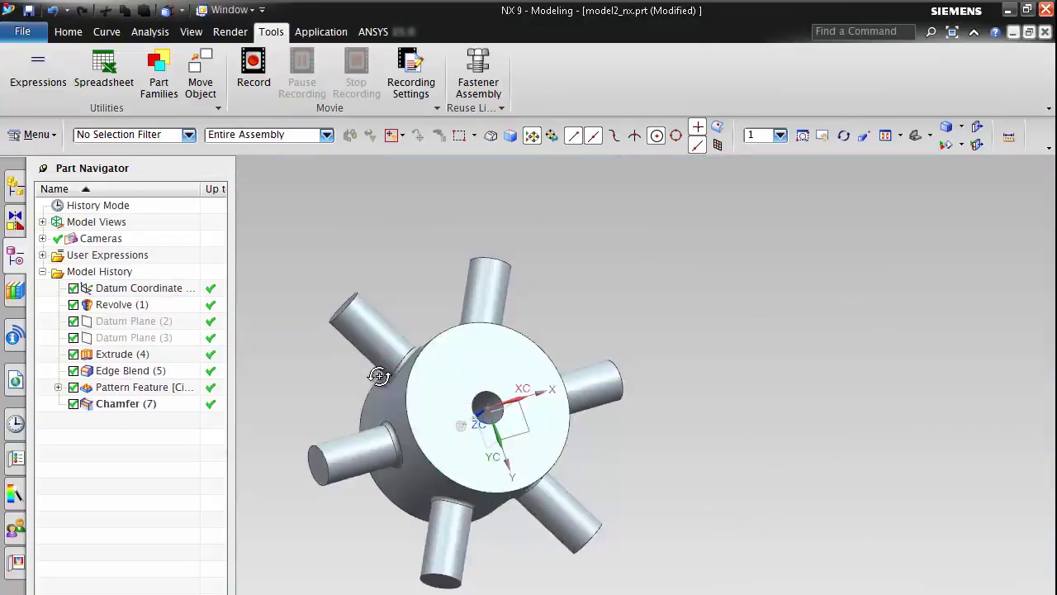
middle_drag(379, 375, 313, 347)
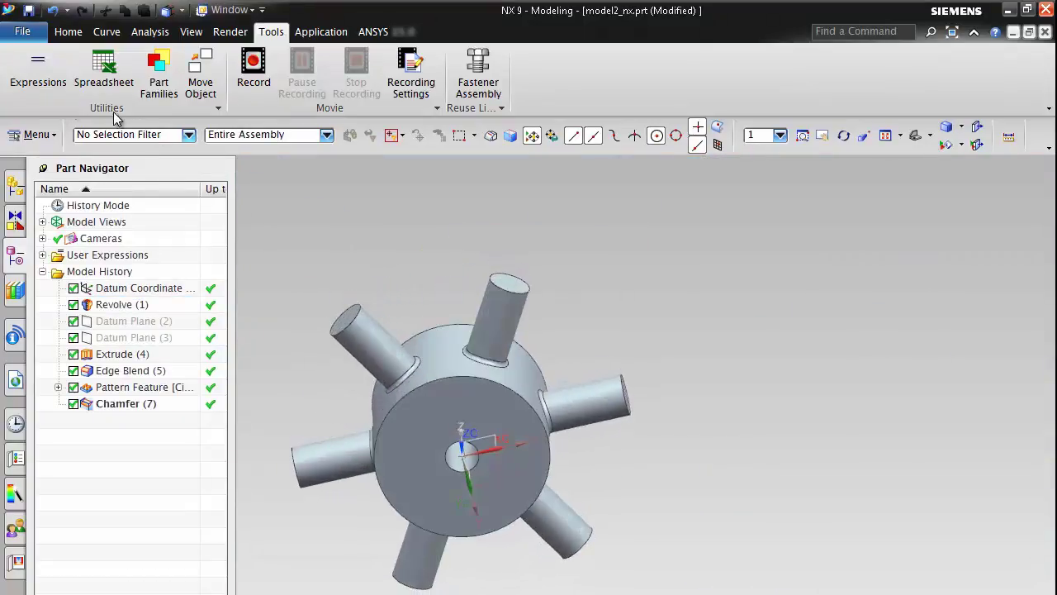
click(25, 31)
click(25, 31)
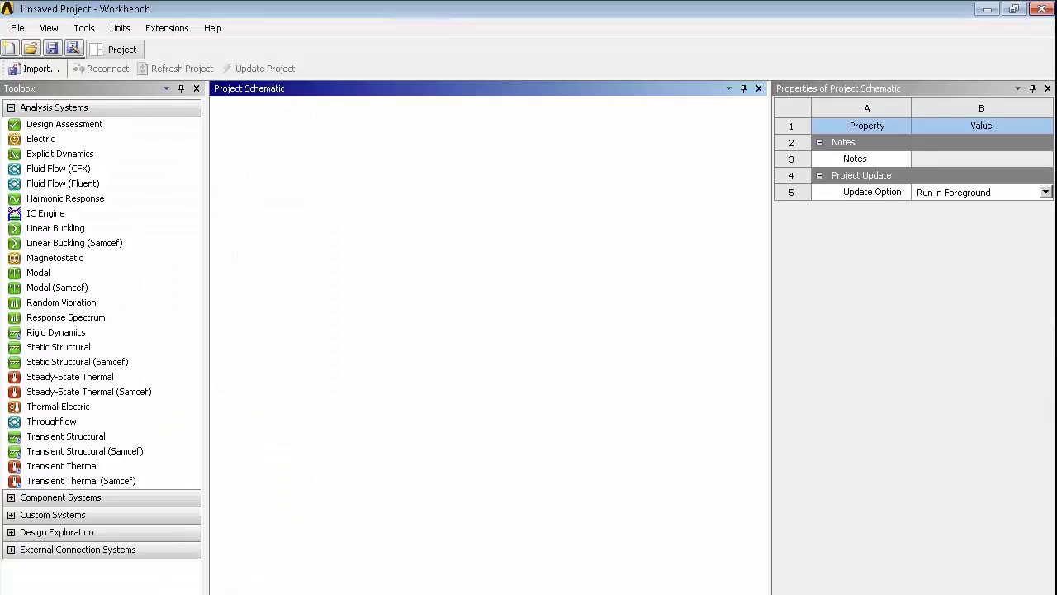
Step: Add a Static Structural system and import model2_nx.prt as geometry, with named selections enabled
drag(56, 349, 290, 204)
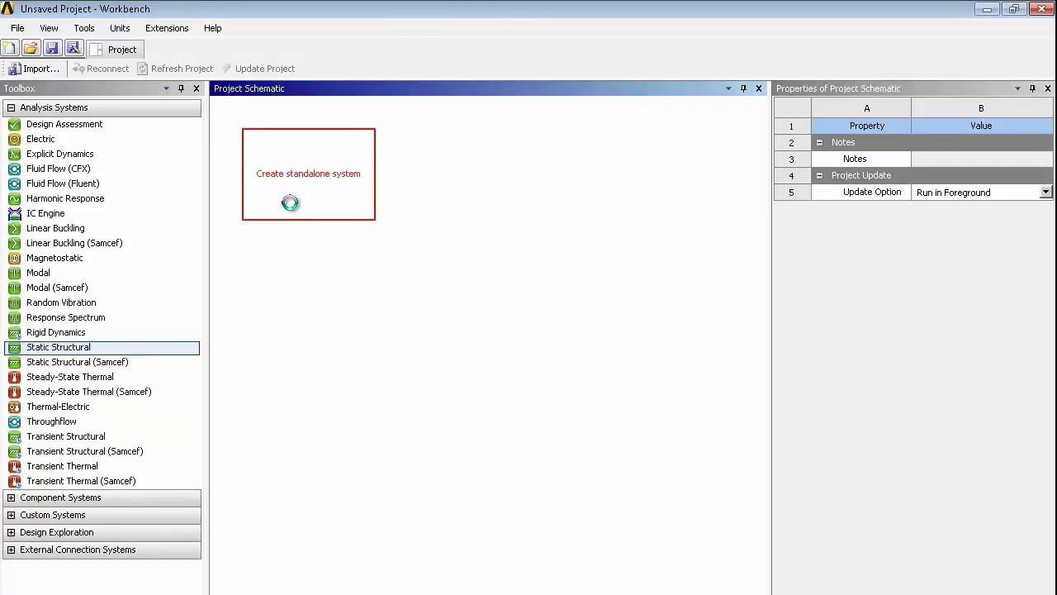
key(Return)
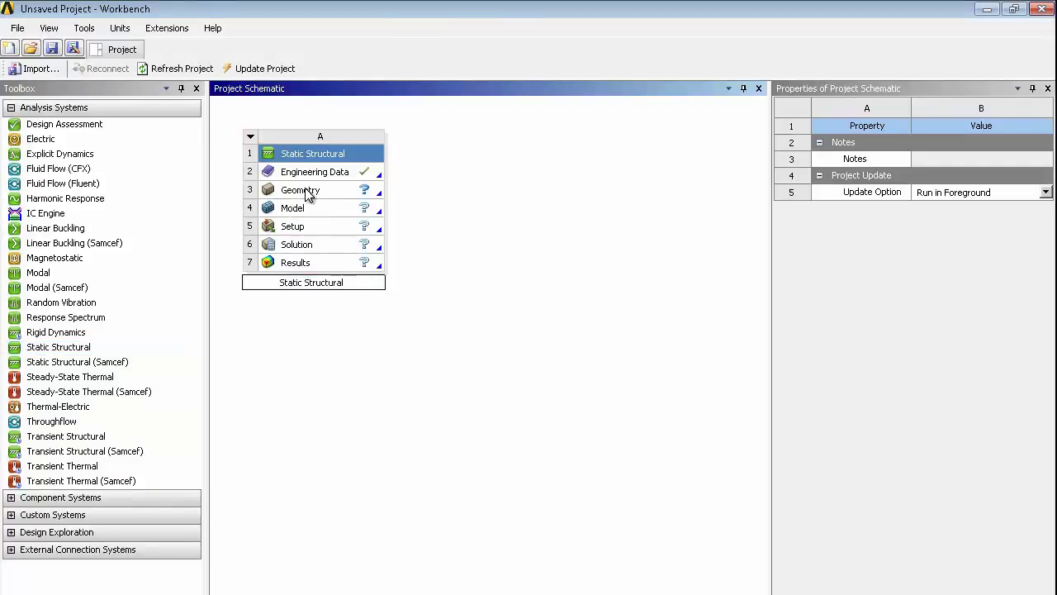
right_click(307, 192)
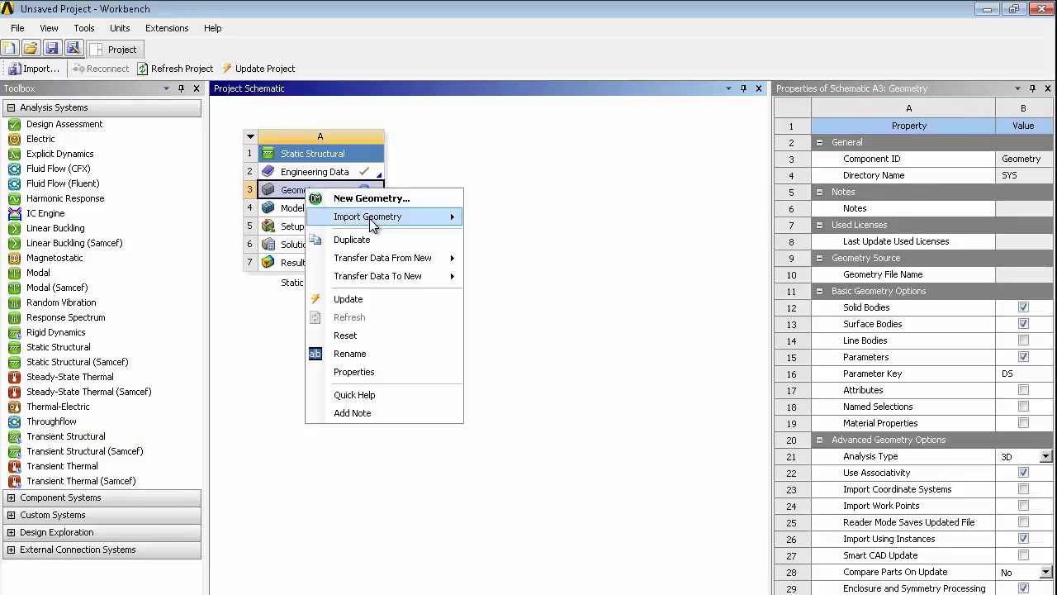
mouse_move(371, 222)
click(519, 241)
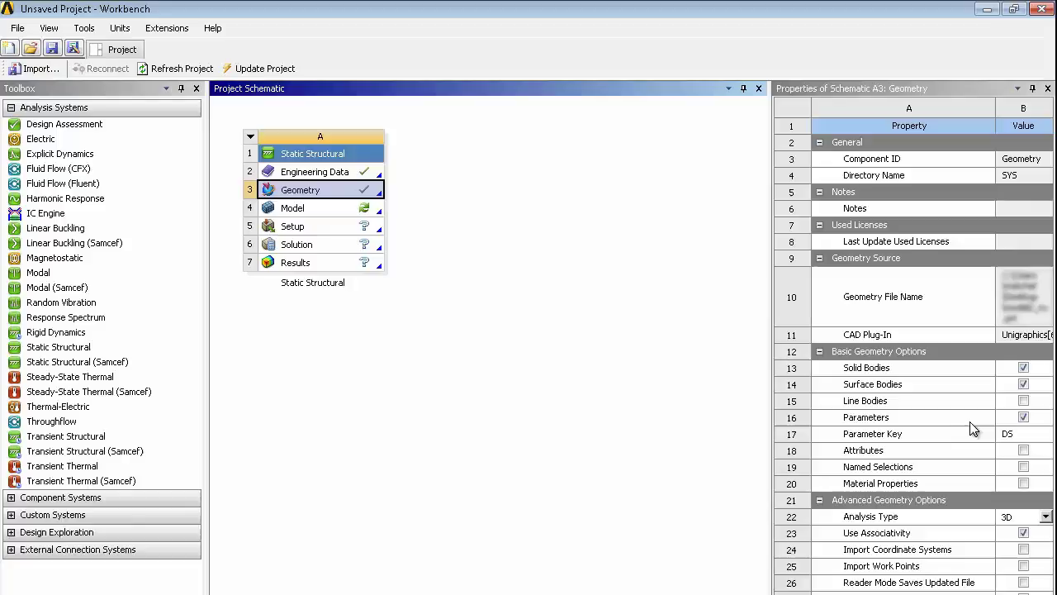
click(1024, 466)
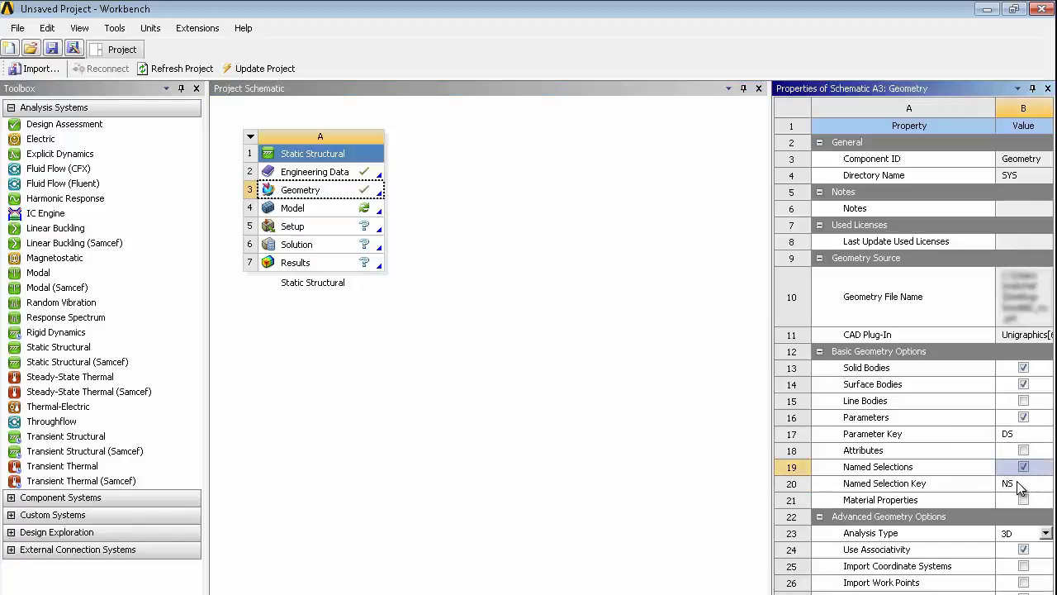
Step: Open the analysis Model in Mechanical
click(302, 373)
click(287, 213)
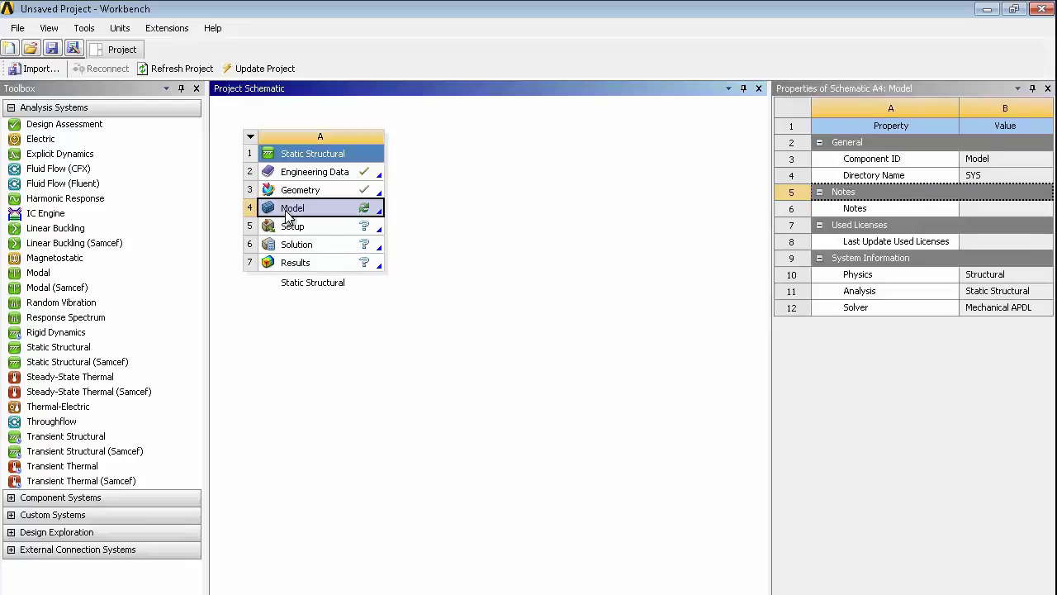
double_click(287, 213)
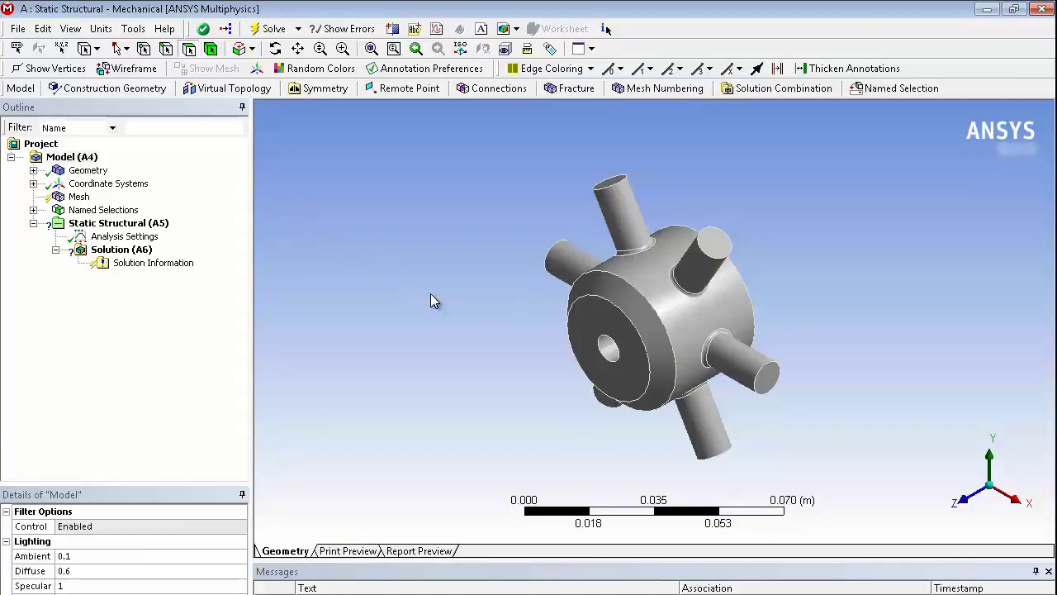
Step: Highlight NS_INNER_BORE under Named Selections to confirm it covers the central bore face
middle_drag(534, 333, 624, 260)
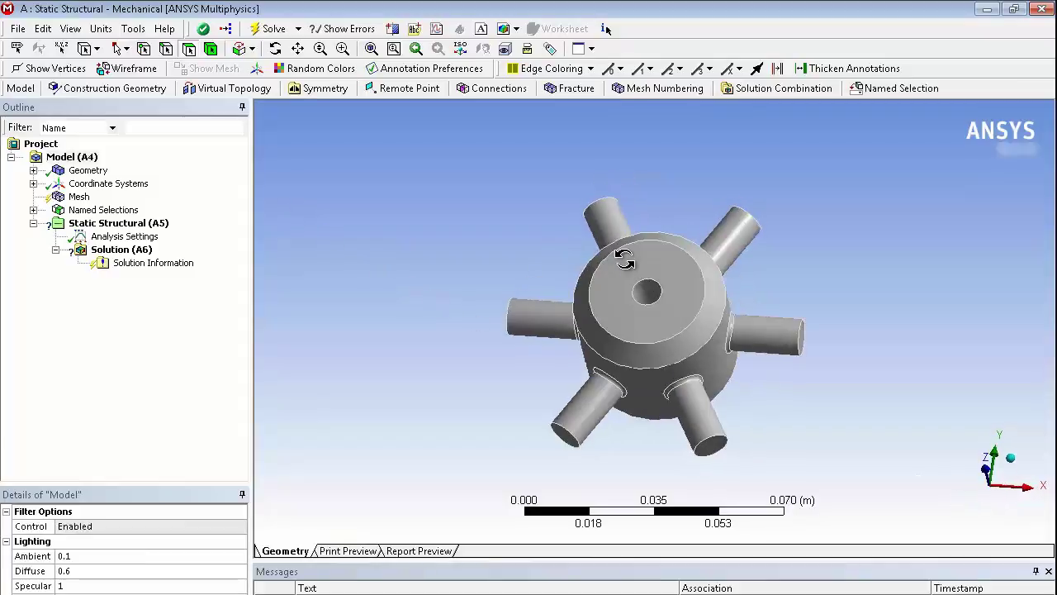
click(33, 210)
click(99, 224)
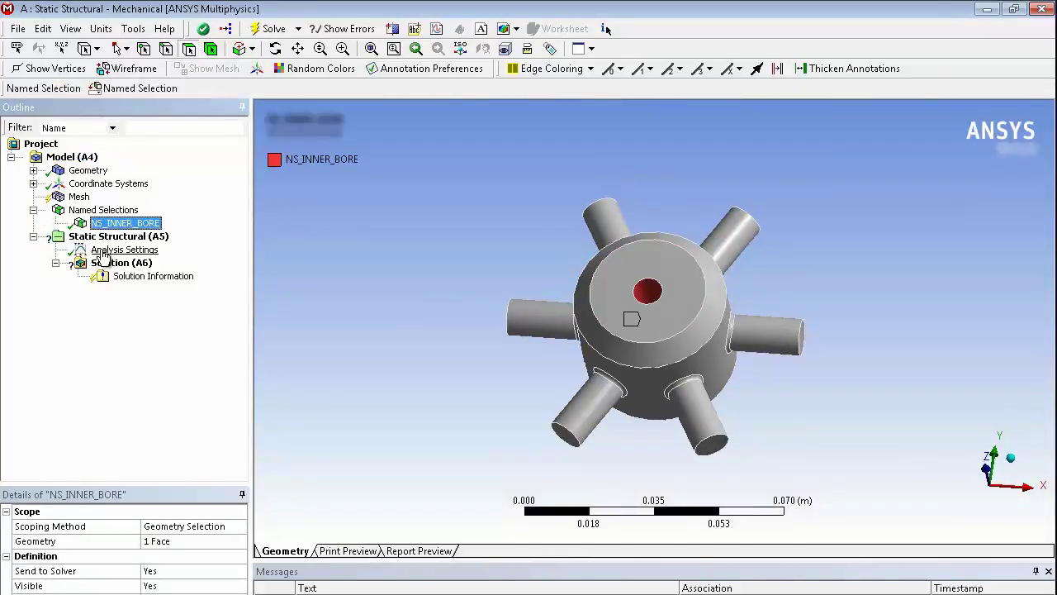
click(112, 237)
Step: Add a Fixed Support with Named Selection scoping set to NS_INNER_BORE
click(226, 87)
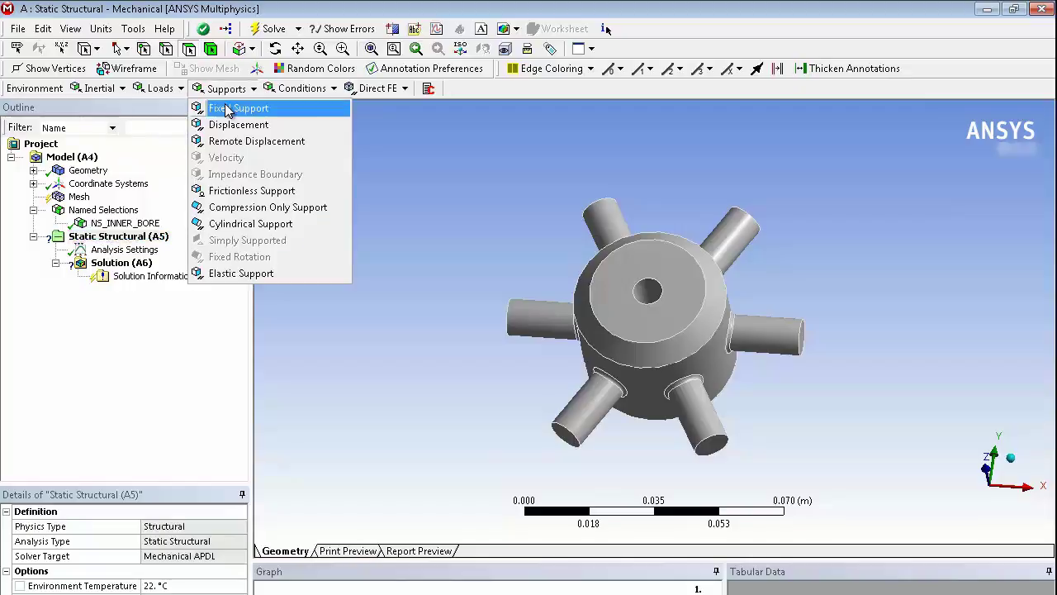
click(236, 106)
click(619, 315)
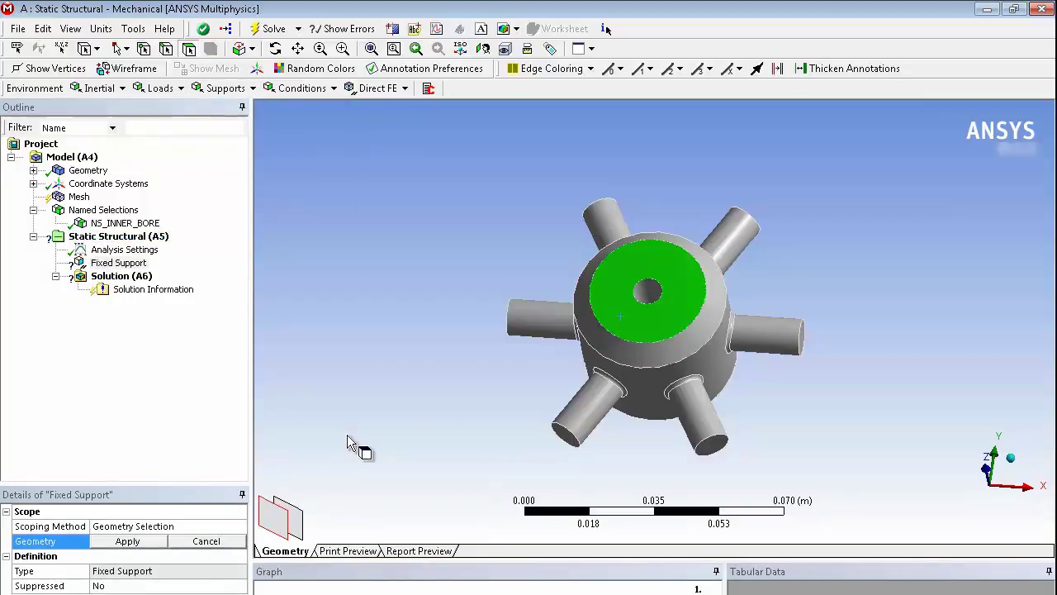
click(181, 527)
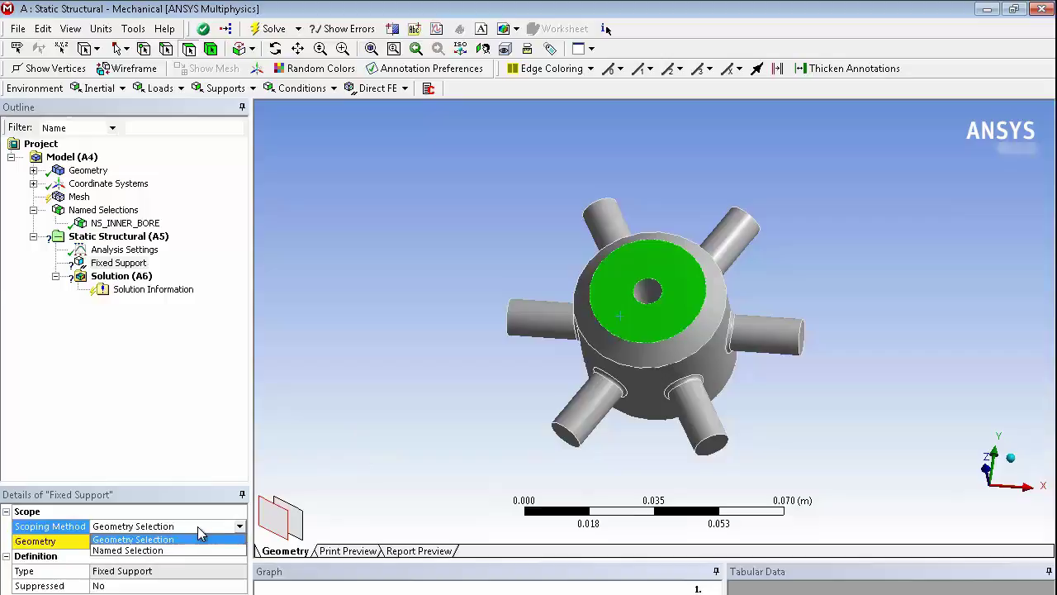
click(200, 526)
click(161, 549)
click(181, 543)
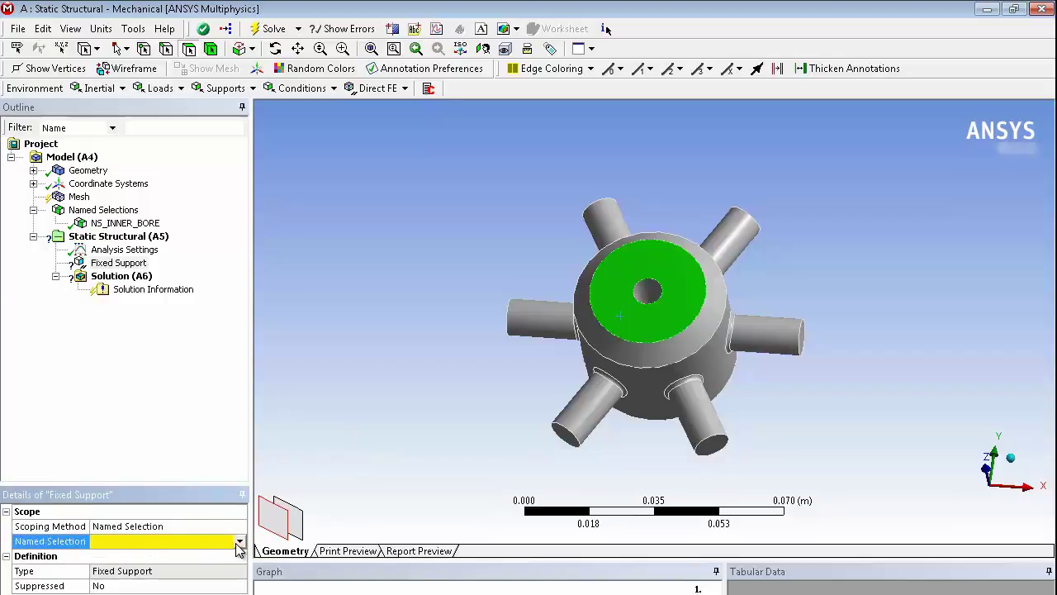
click(238, 541)
click(142, 555)
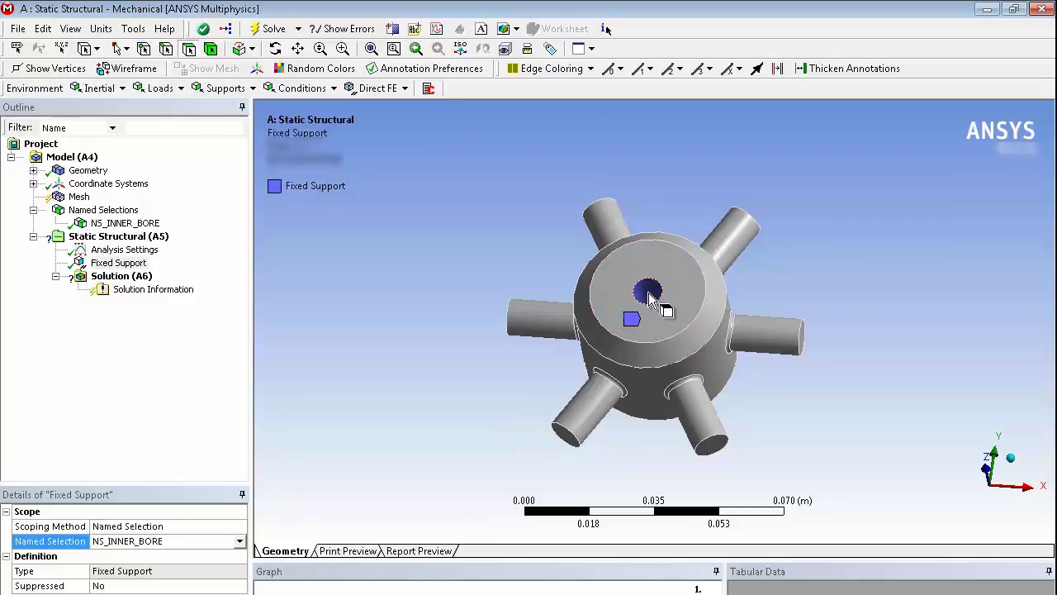
Step: Add Standard Earth Gravity to the Static Structural analysis
click(118, 236)
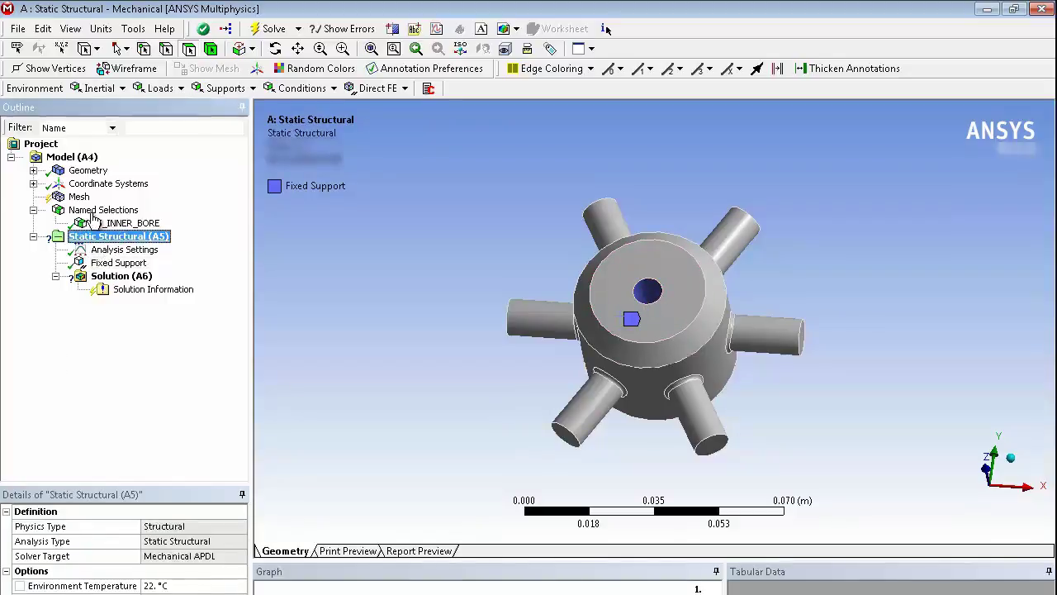
click(100, 88)
click(112, 125)
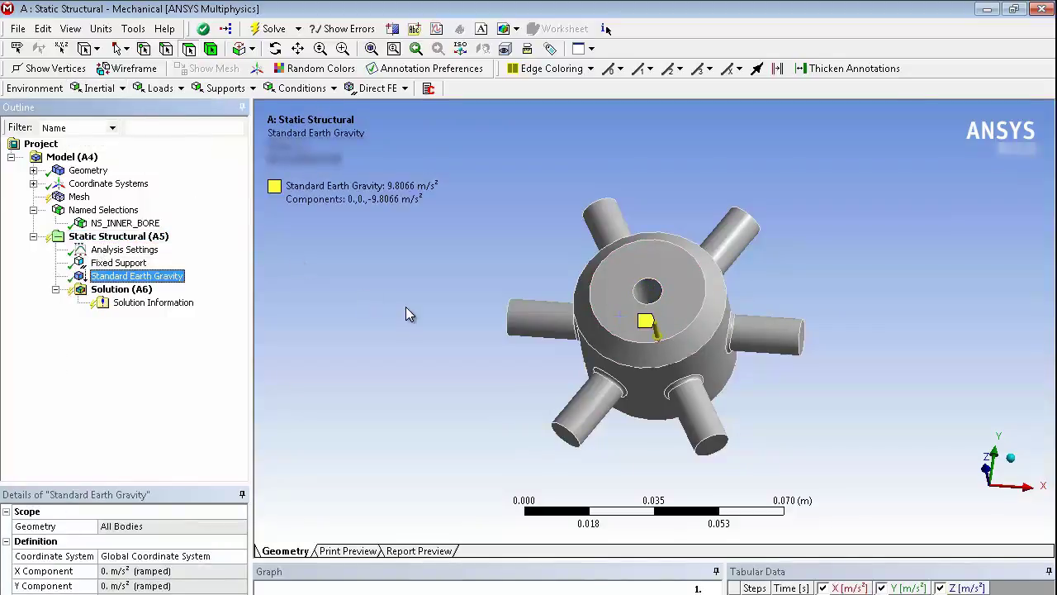
middle_drag(409, 314, 404, 279)
Step: Add a Total Deformation result to the Solution and solve the analysis
click(115, 289)
click(94, 88)
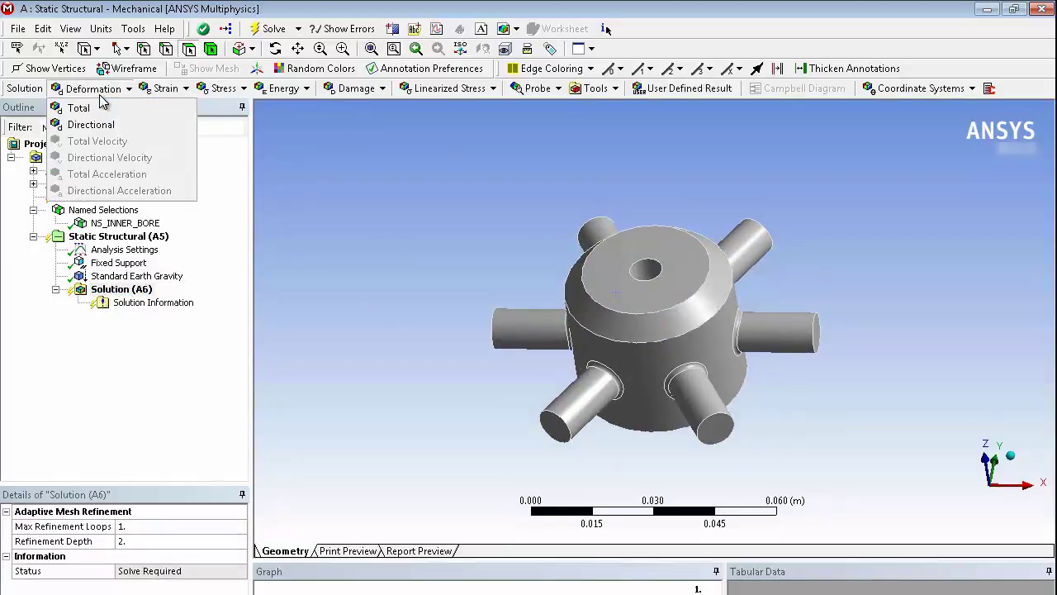
click(96, 109)
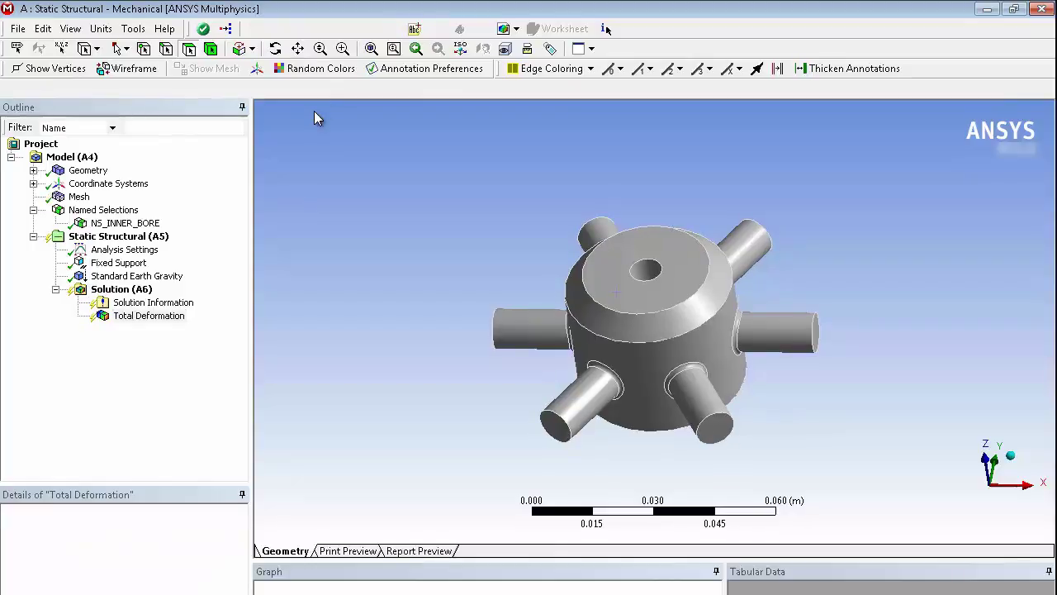
key(F5)
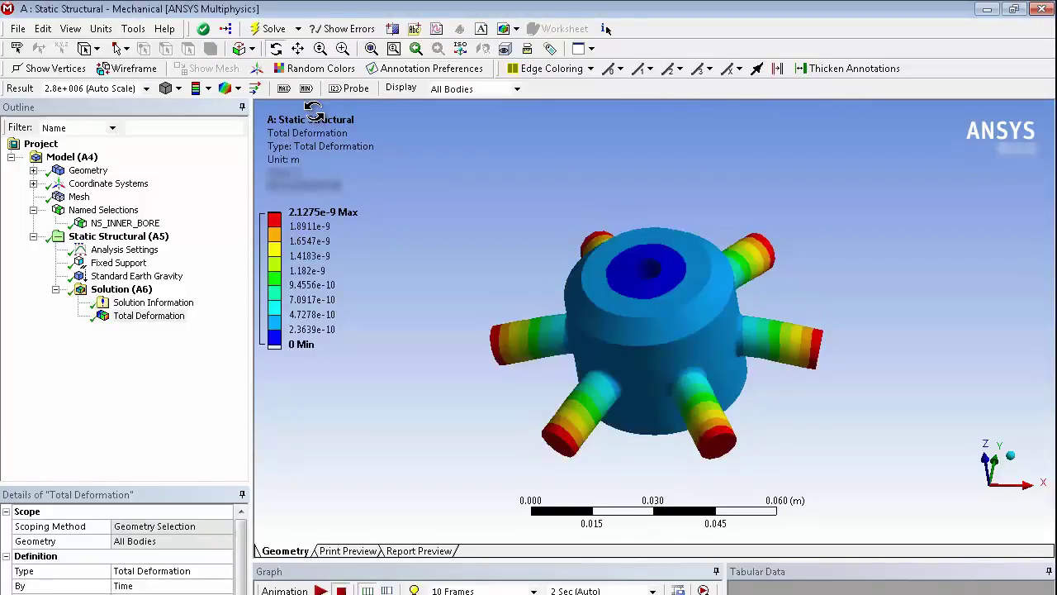
Step: Parameterize the model2_nx body's DS_arms (6) and the 2.1275e-9 m maximum total deformation
mouse_move(644, 237)
mouse_down()
mouse_move(538, 264)
mouse_move(448, 247)
mouse_move(507, 255)
mouse_move(629, 230)
mouse_up()
click(88, 170)
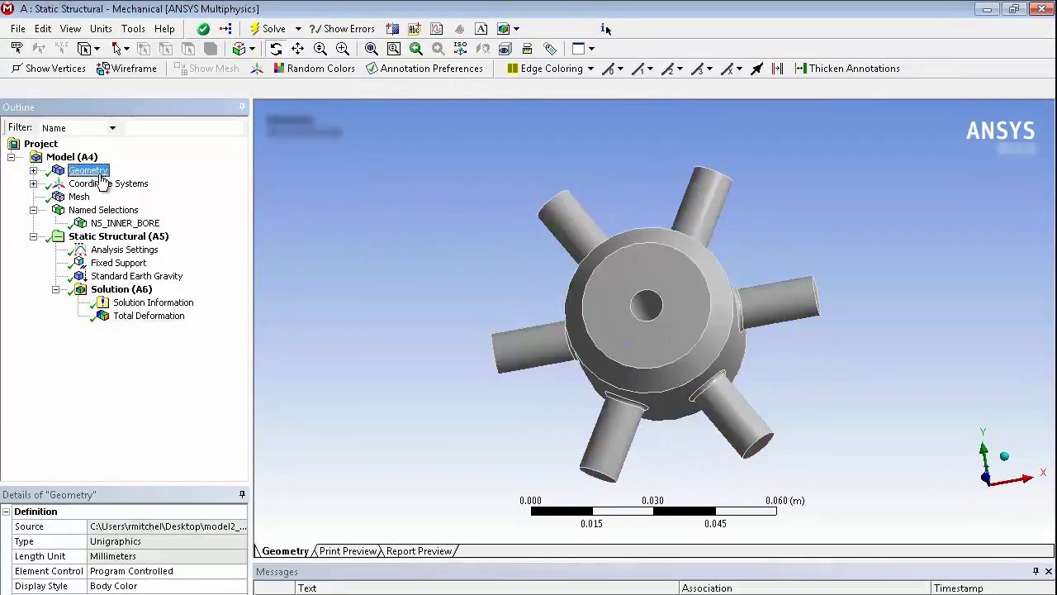
click(33, 170)
click(112, 183)
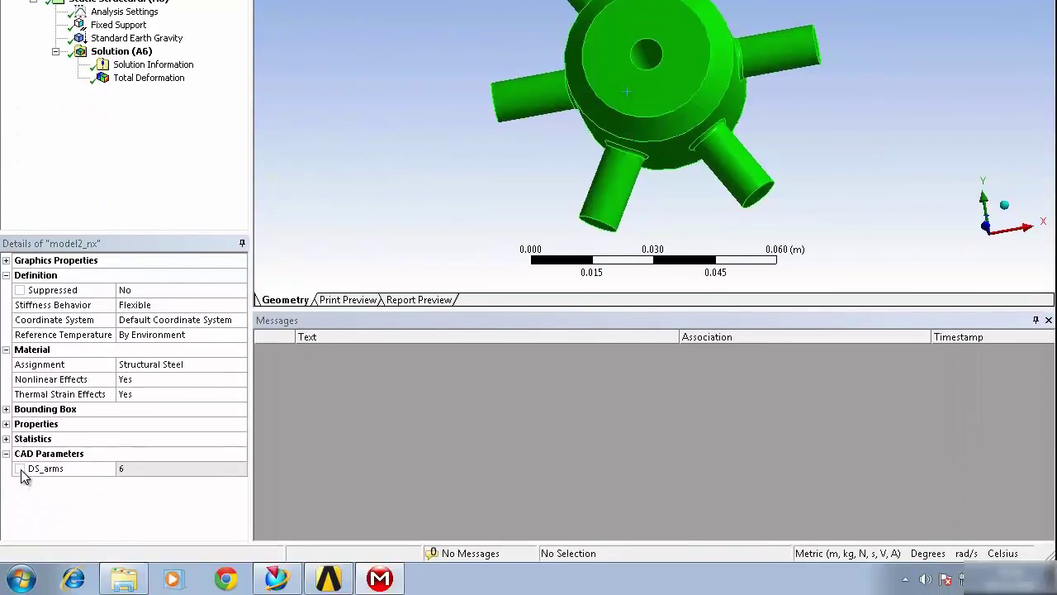
click(21, 469)
click(149, 79)
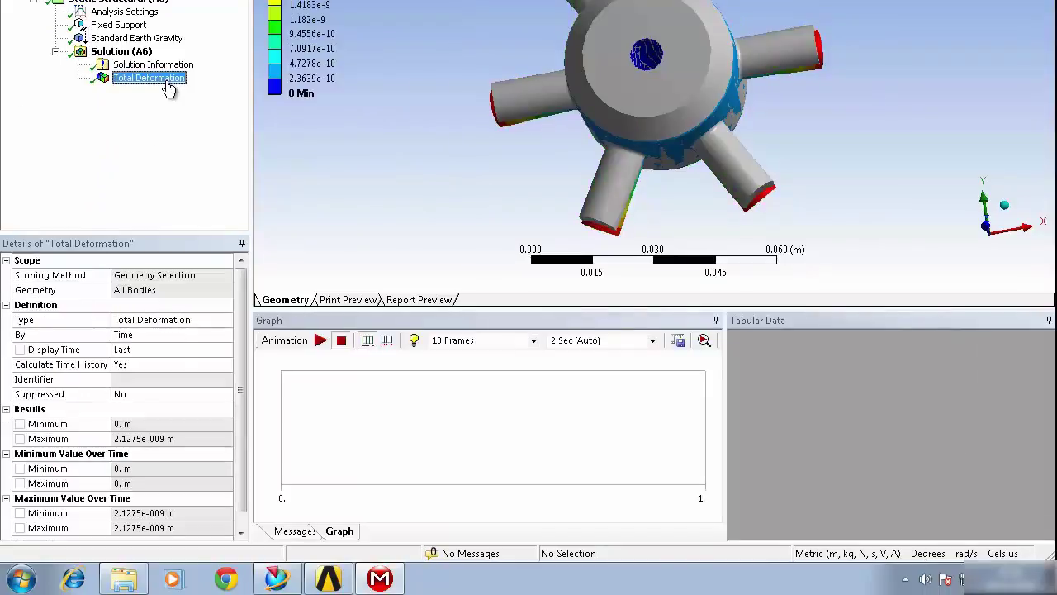
click(19, 439)
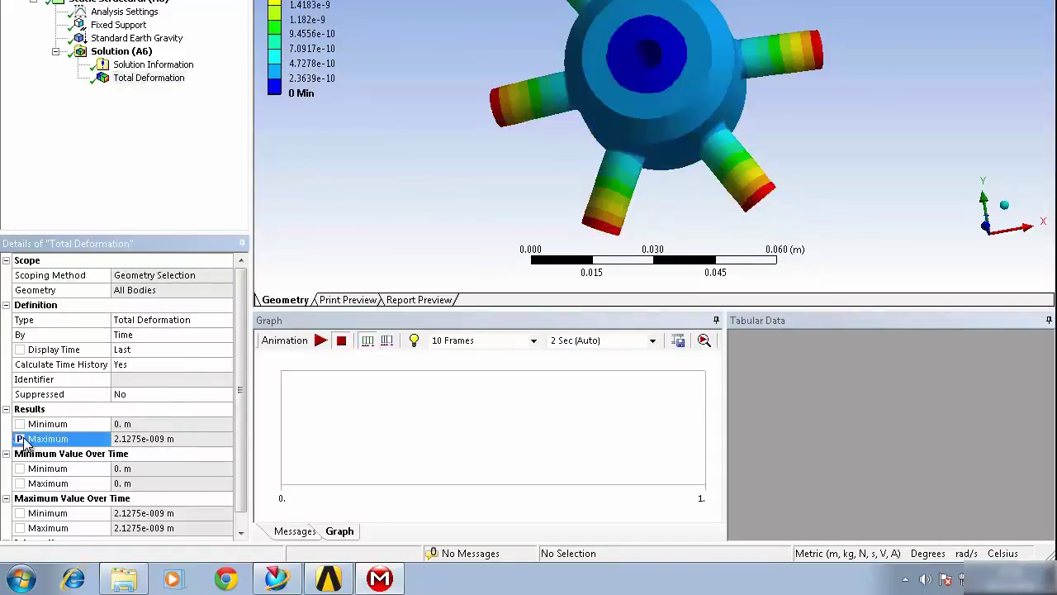
Step: Set P1 - DS_arms to 8 in the Parameter Set's current design point, then return to the schematic
click(329, 578)
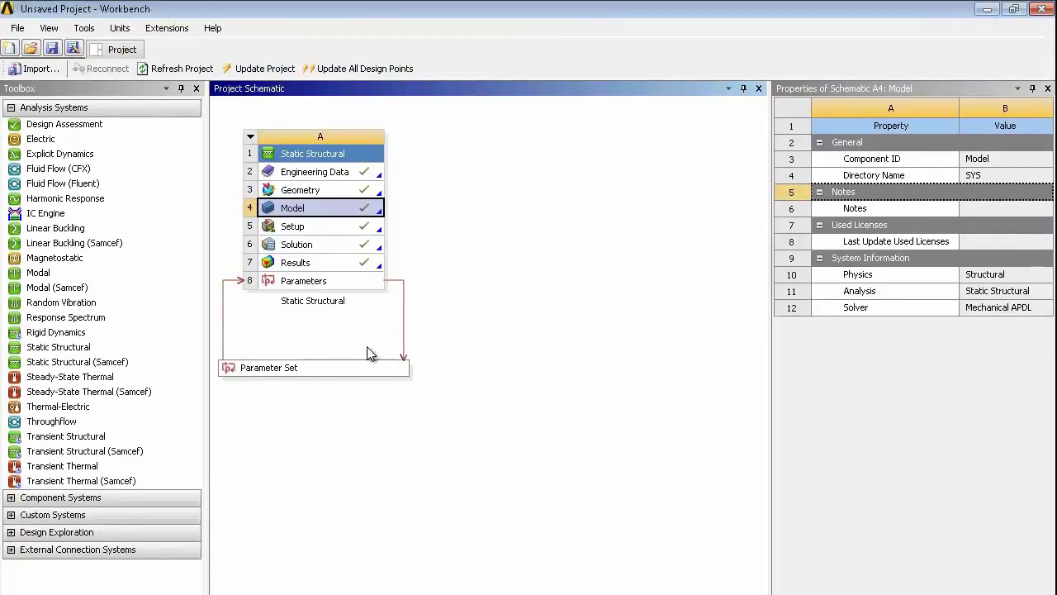
click(270, 370)
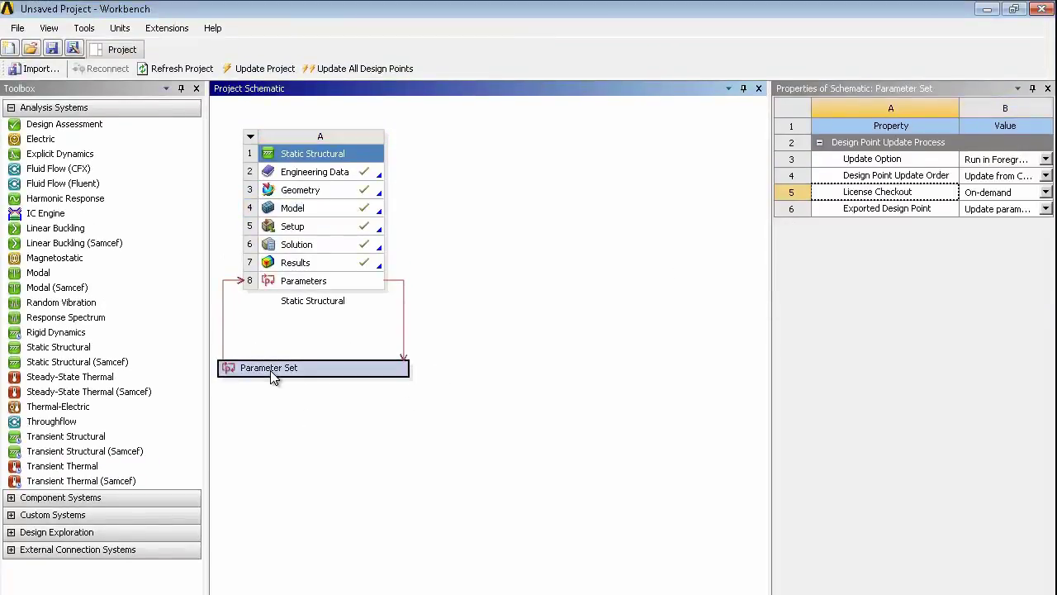
double_click(270, 370)
click(770, 162)
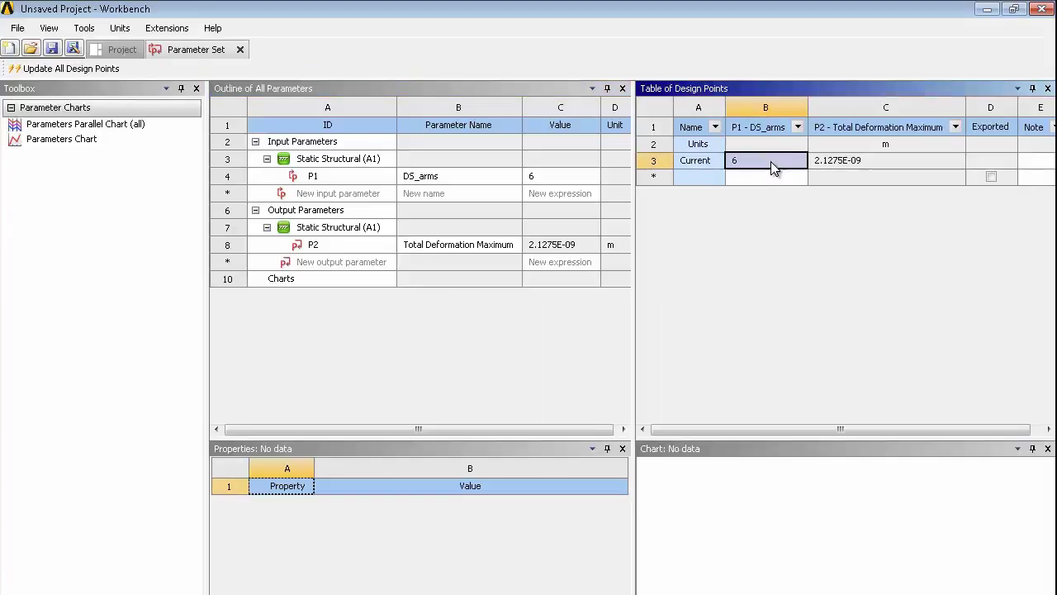
text(8)
key(Return)
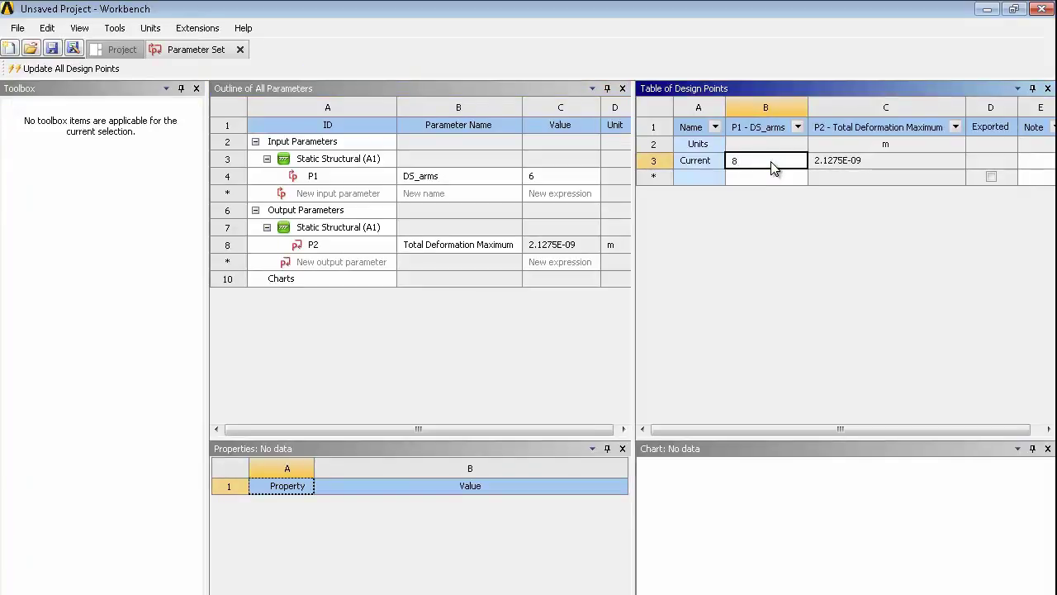
click(113, 52)
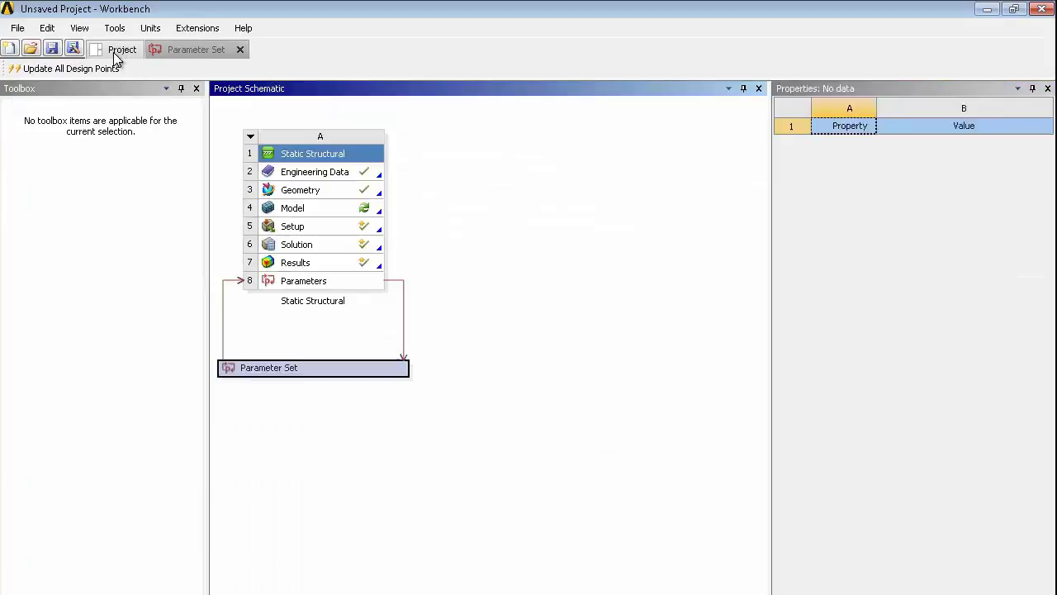
Step: Refresh the Model cell to pull in the eight-arm hub geometry
click(323, 208)
right_click(323, 208)
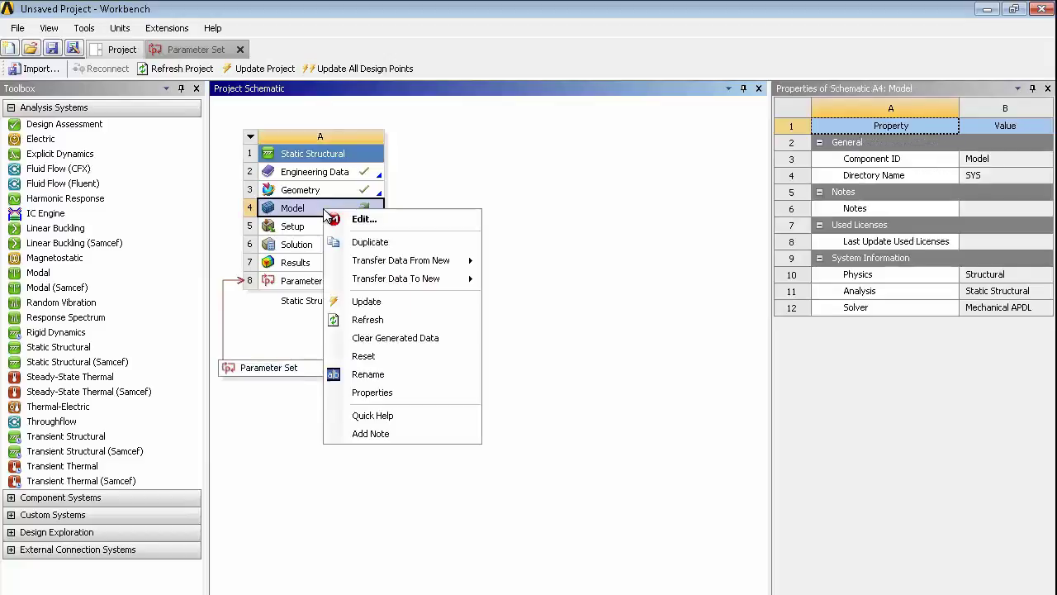
click(391, 319)
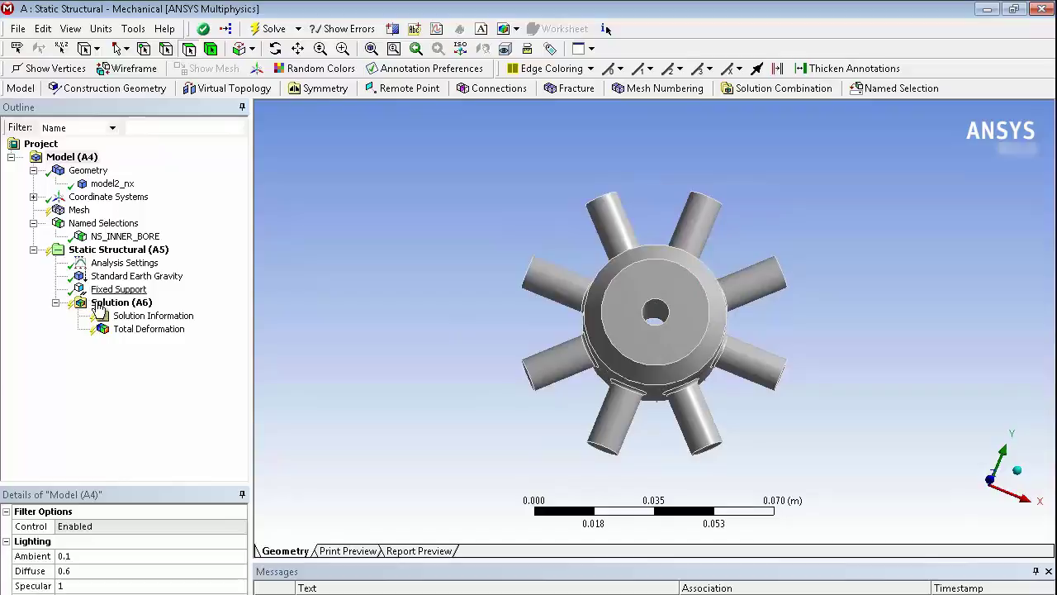
Step: Re-solve the eight-arm model and display its Total Deformation, peaking at 2.1664e-9 m
click(273, 28)
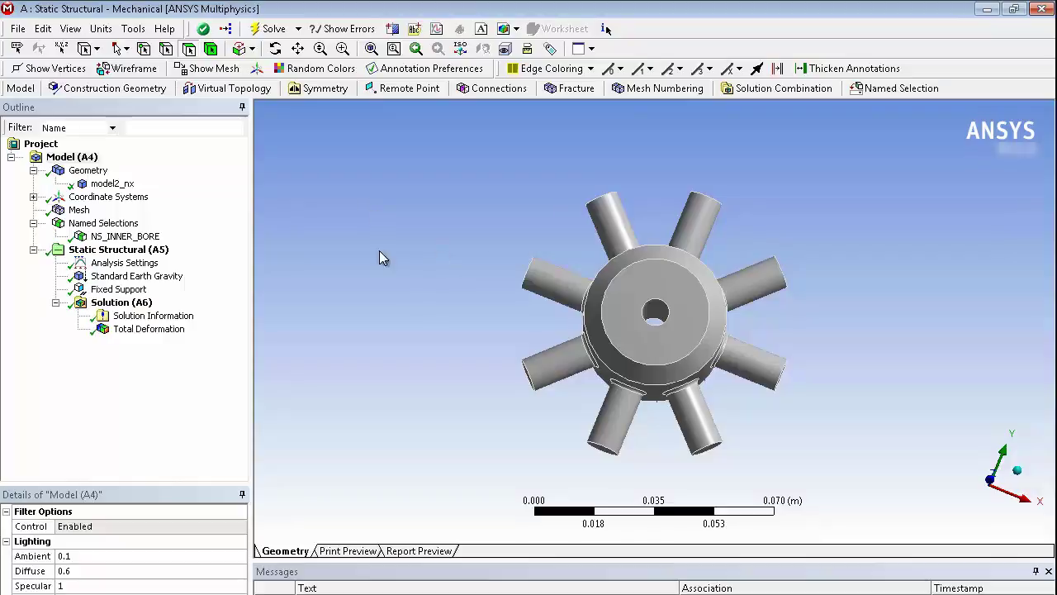
click(174, 328)
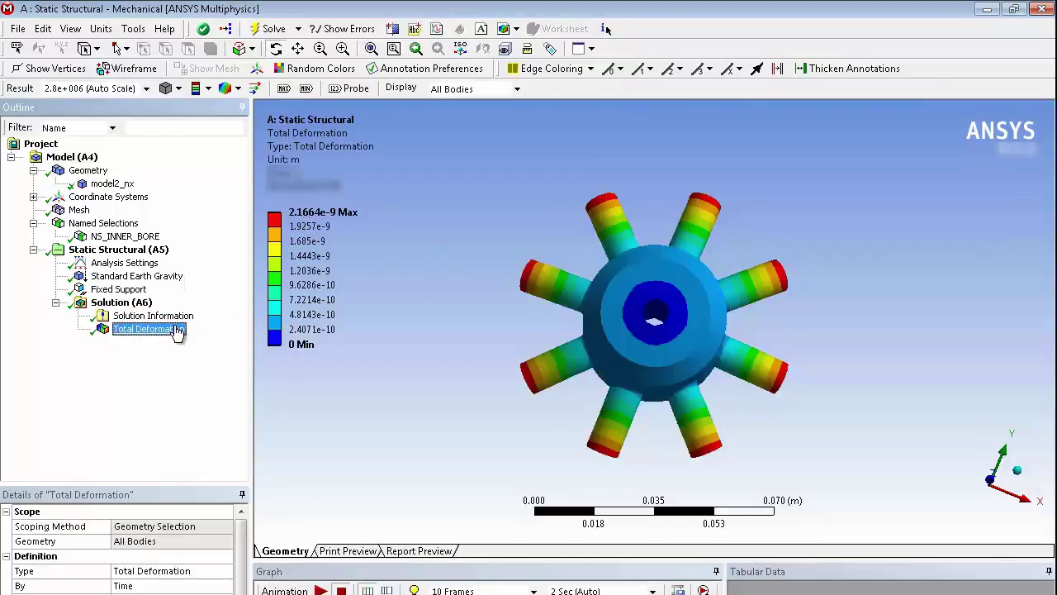